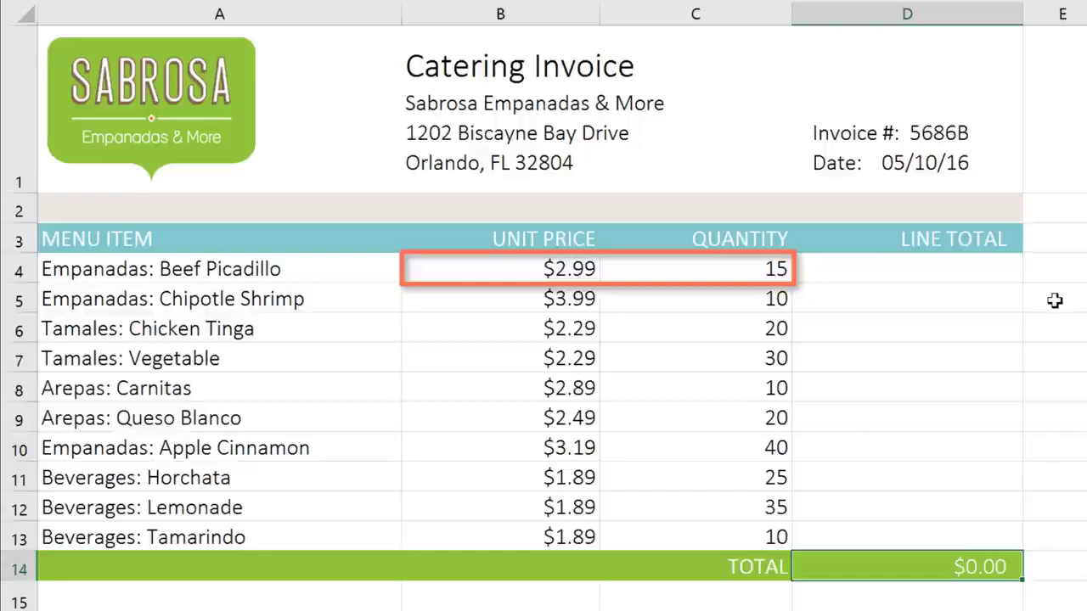
- Enter =B4*C4 in D4, giving $44.85, and fill it down through D13
left_click(904, 271)
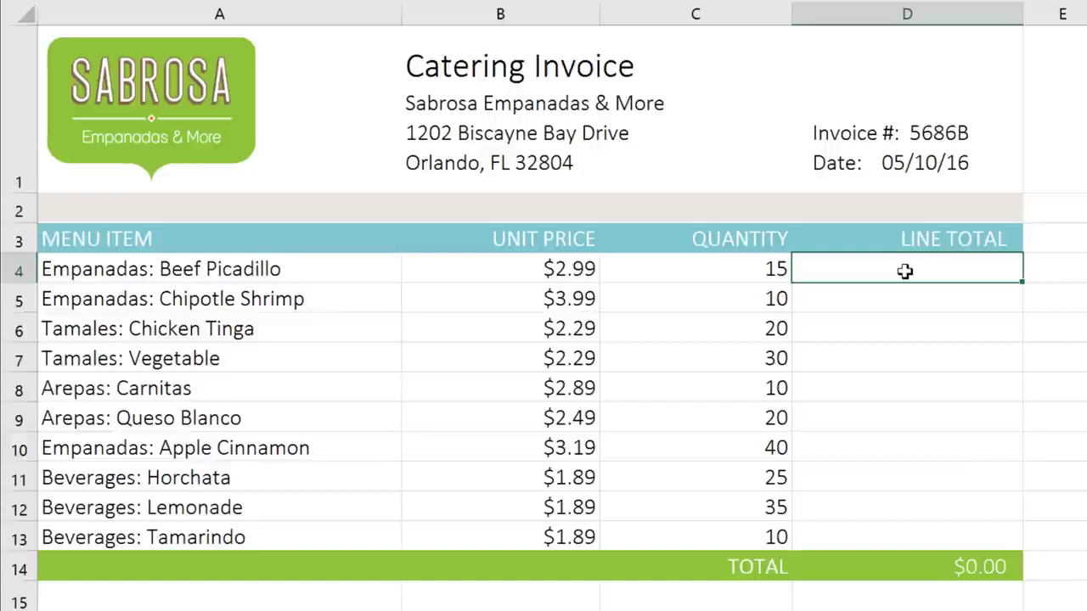
type("=")
left_click(526, 270)
type("*")
left_click(628, 269)
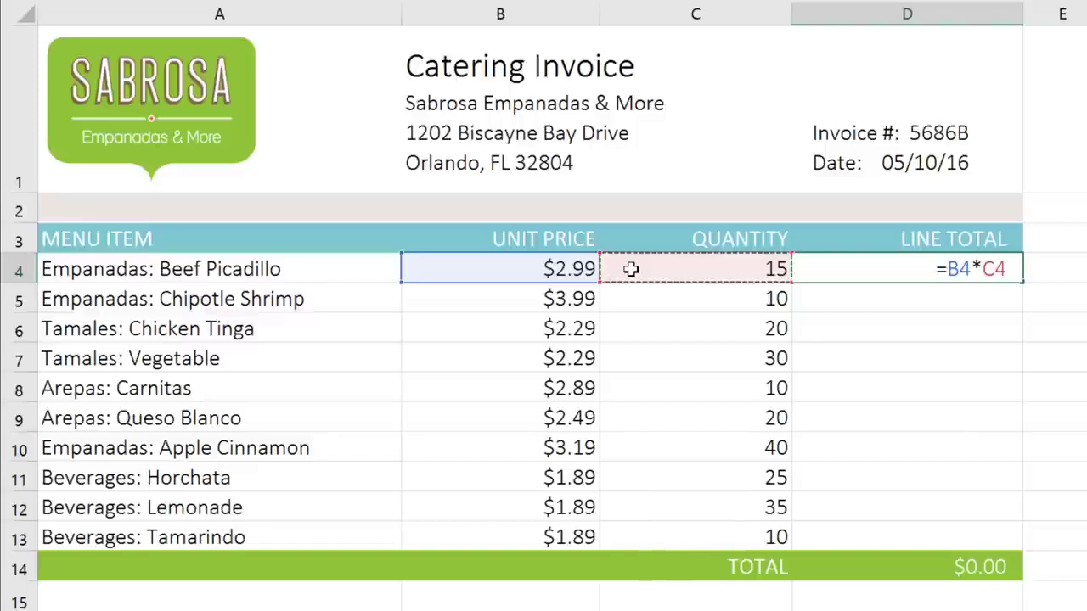
key("Return")
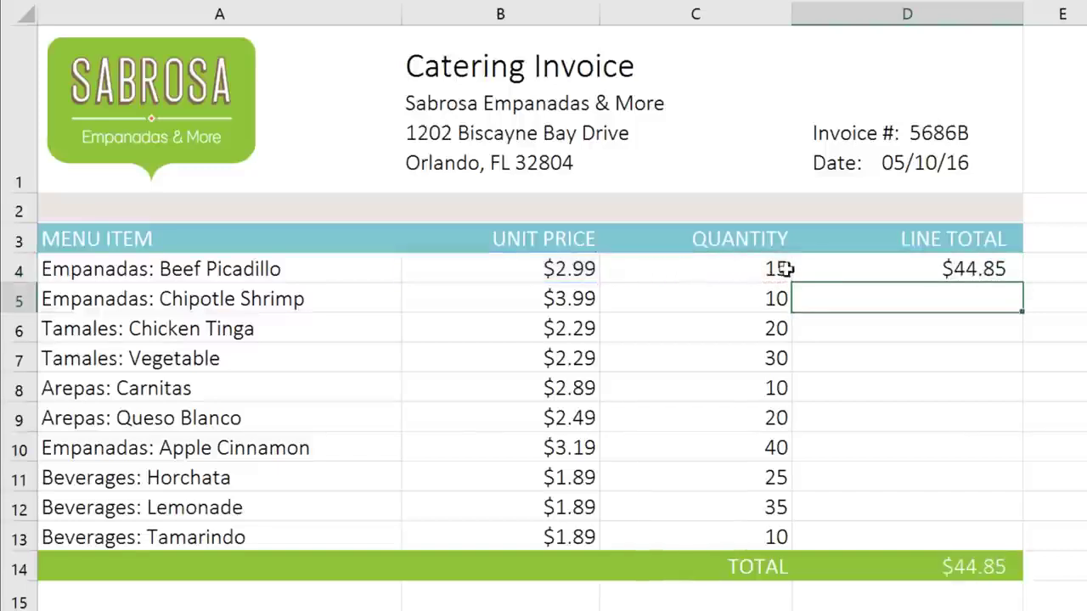
left_click(825, 269)
left_click_drag(1024, 281, 1016, 539)
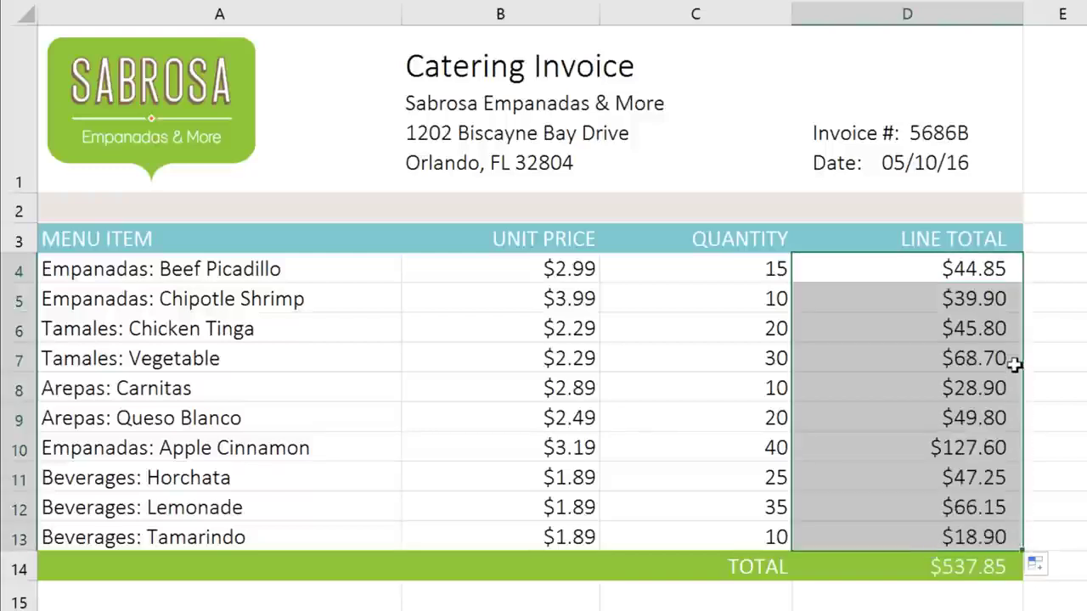
left_click(1018, 302)
double_click(1017, 302)
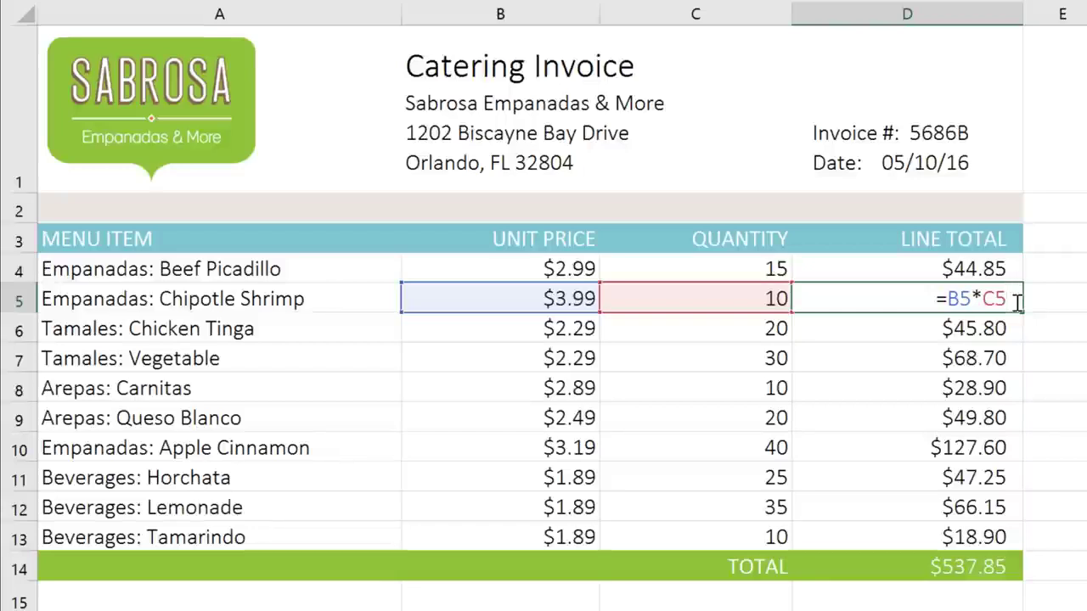
double_click(1017, 329)
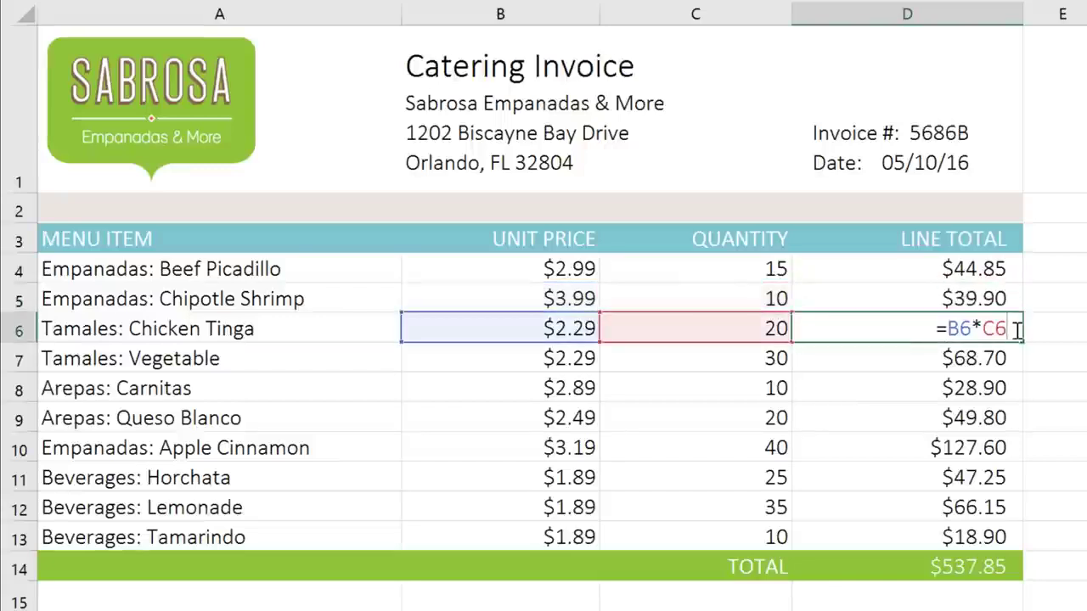
double_click(1018, 357)
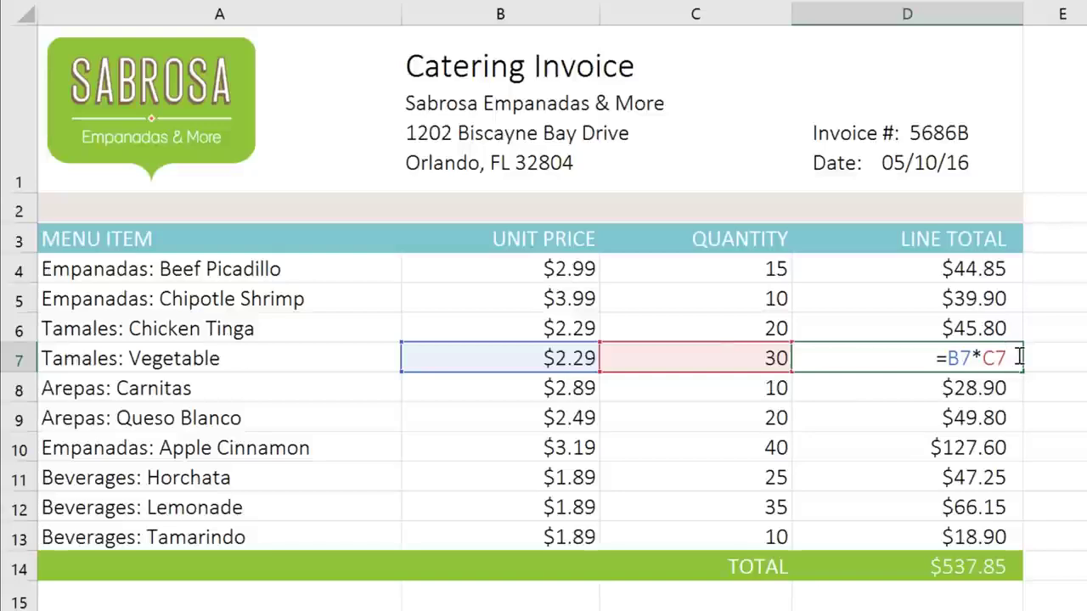
double_click(1019, 270)
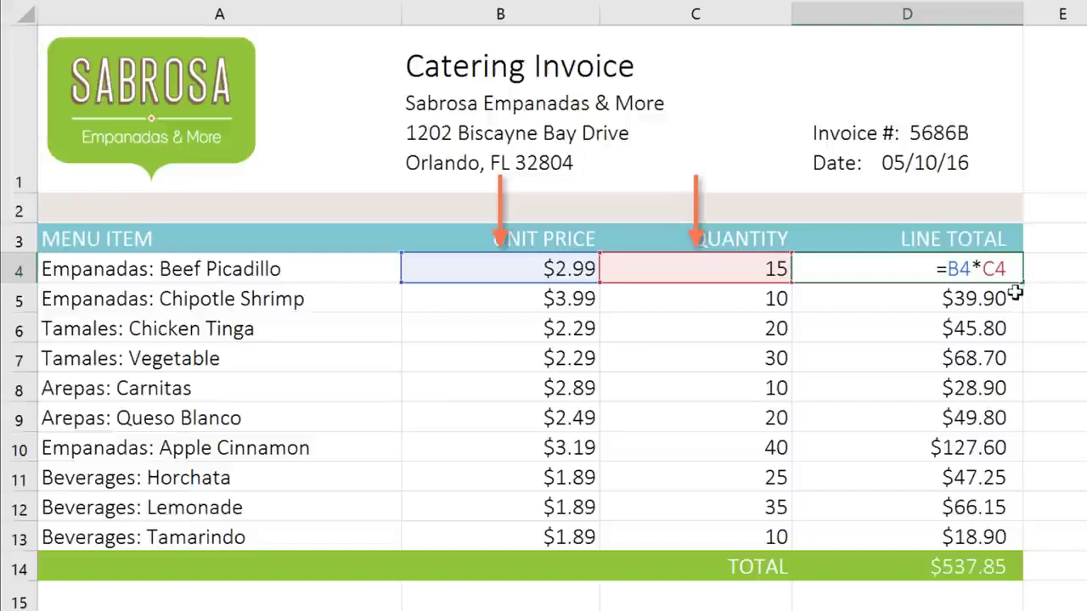
- Inspect the line total formulas in D4 through D8 without changing them
key("Return")
double_click(1018, 302)
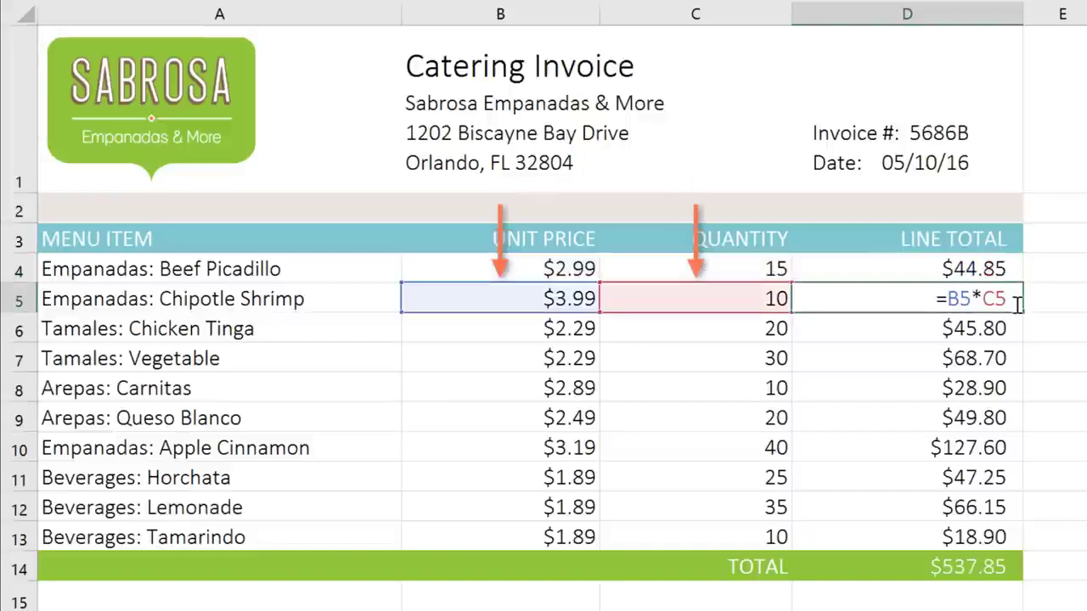
key("Return")
double_click(1018, 328)
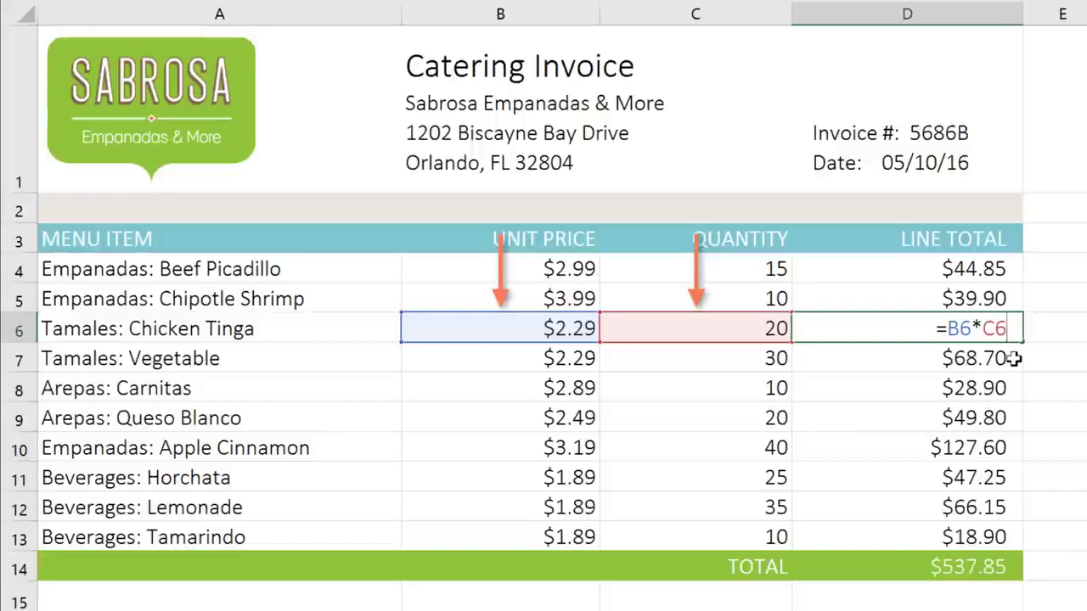
key("Return")
double_click(1016, 359)
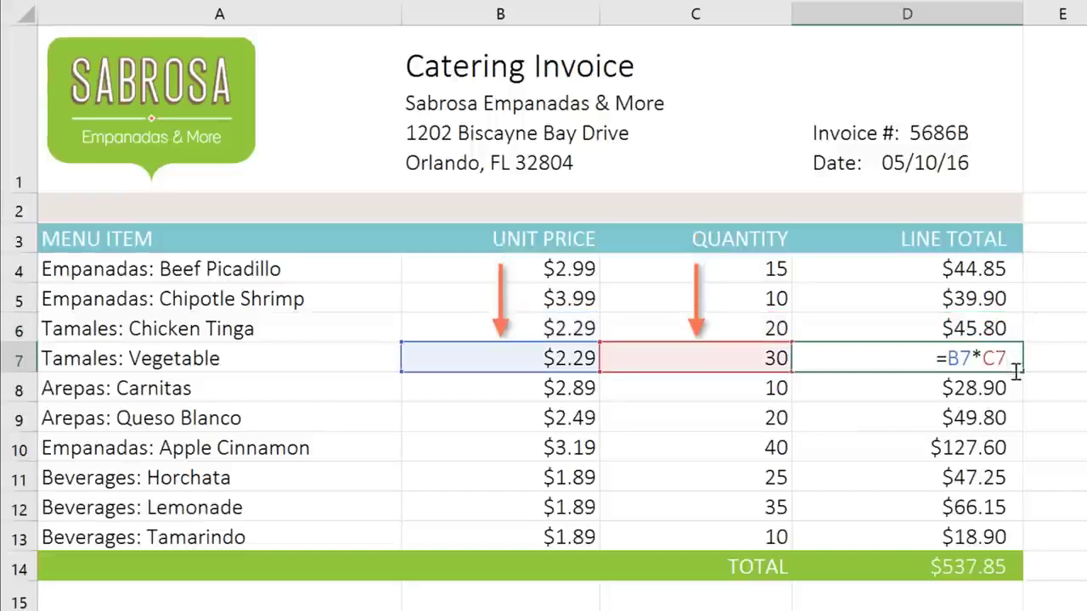
key("Return")
double_click(1017, 388)
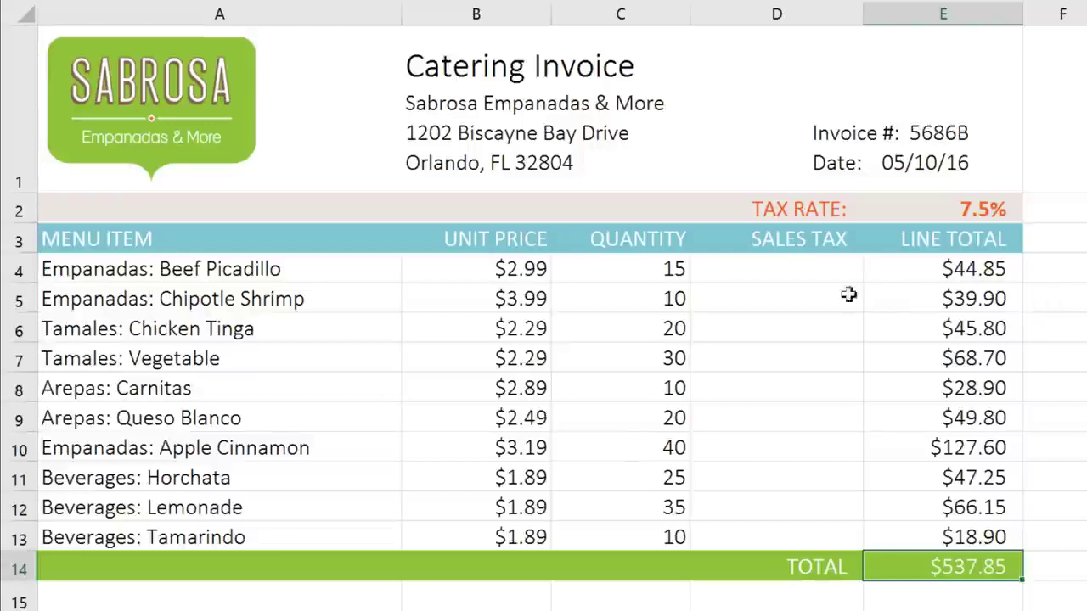
- Enter =(B4*C4)*E2 in D4 for the first item's sales tax of $3.36
left_click(756, 269)
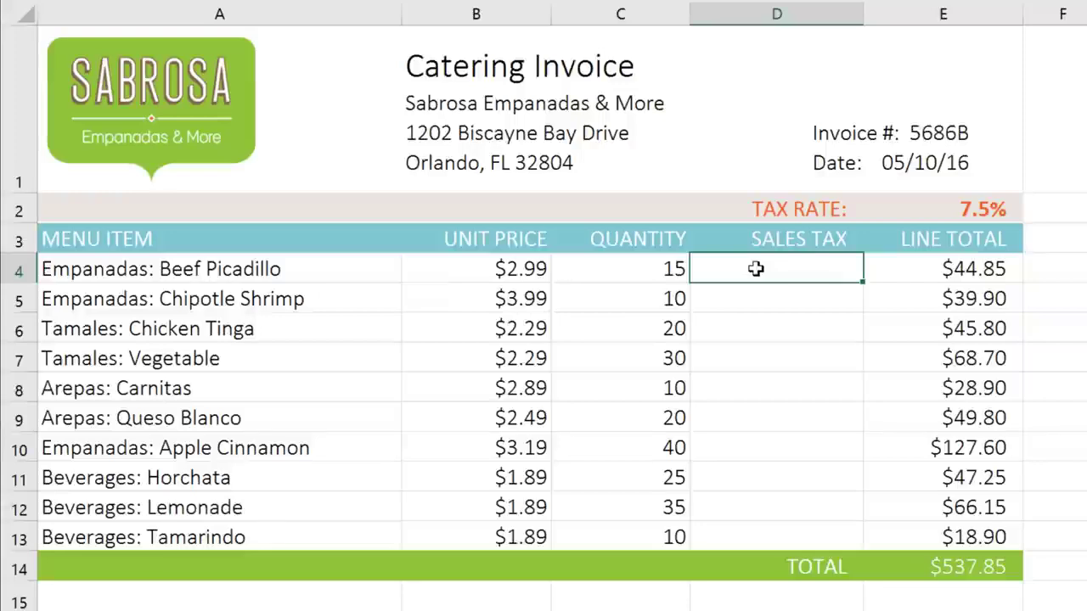
type("=(")
left_click(477, 268)
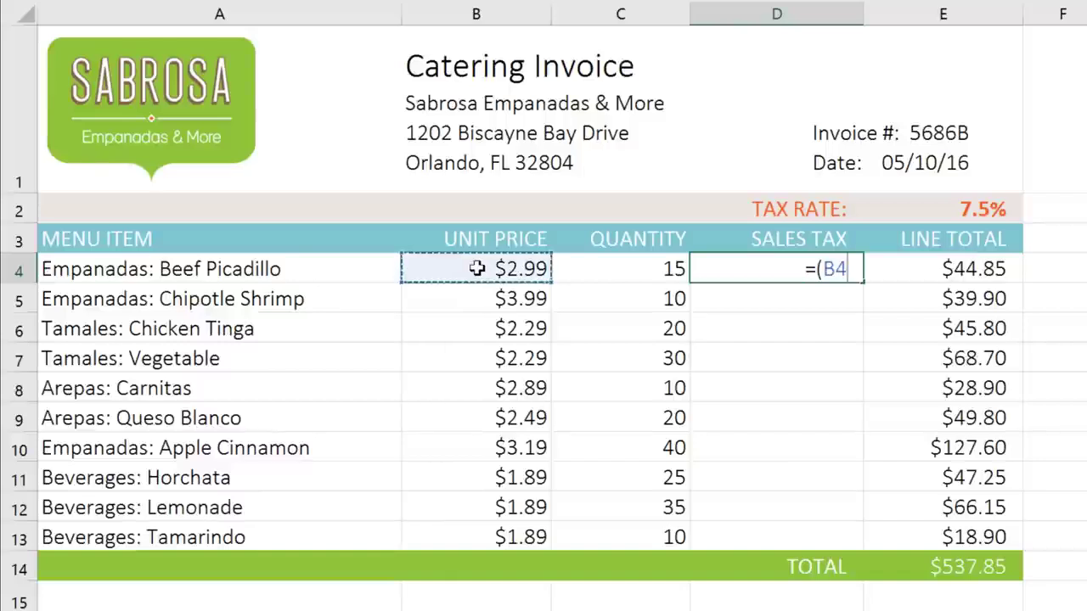
type("*")
left_click(567, 268)
type(")")
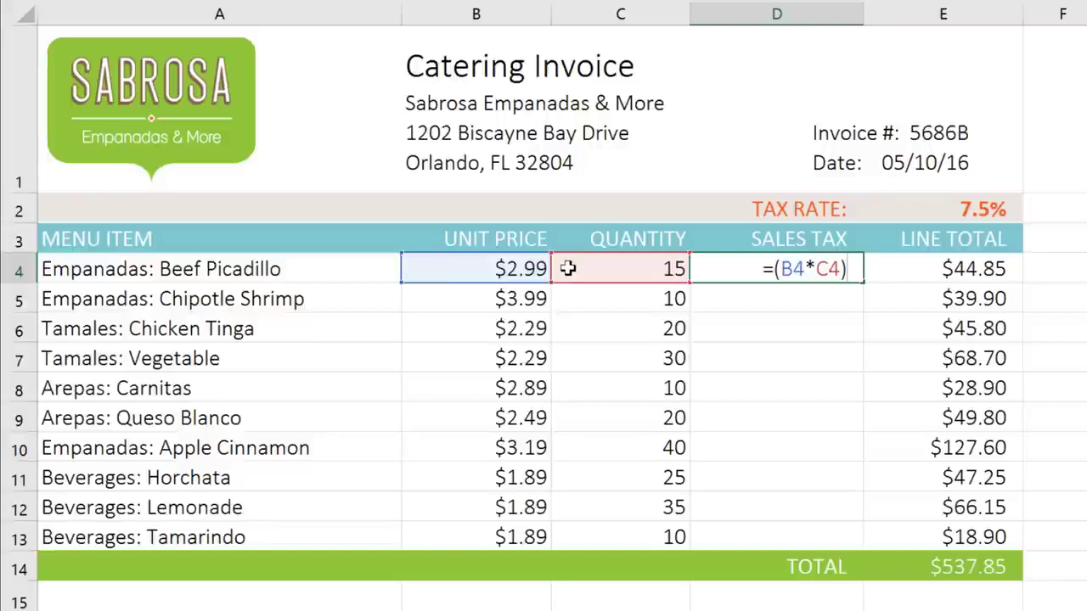
type("*")
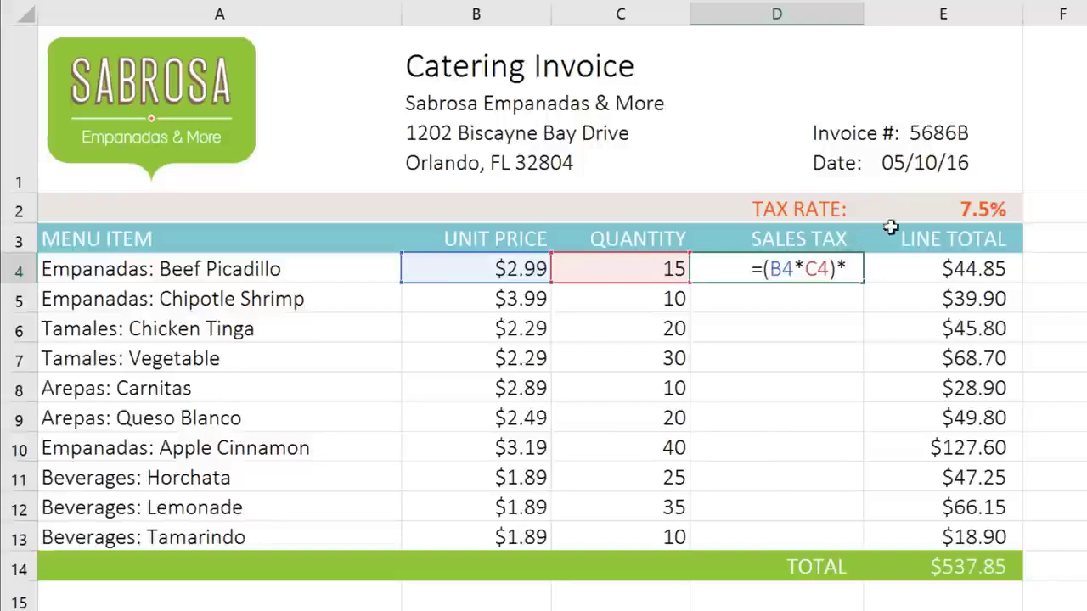
left_click(926, 210)
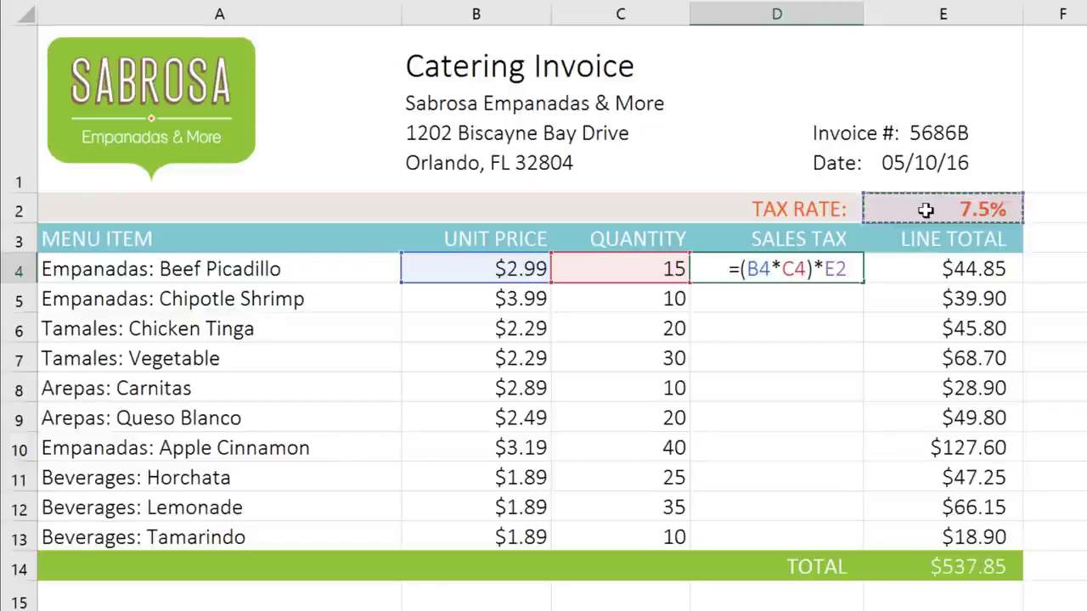
key("Return")
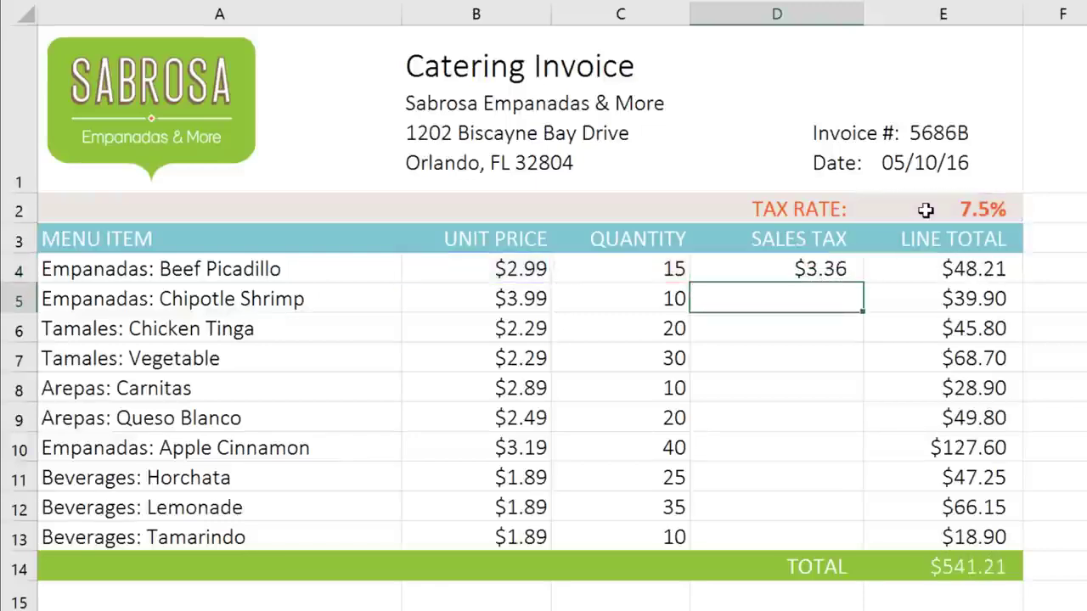
left_click(839, 268)
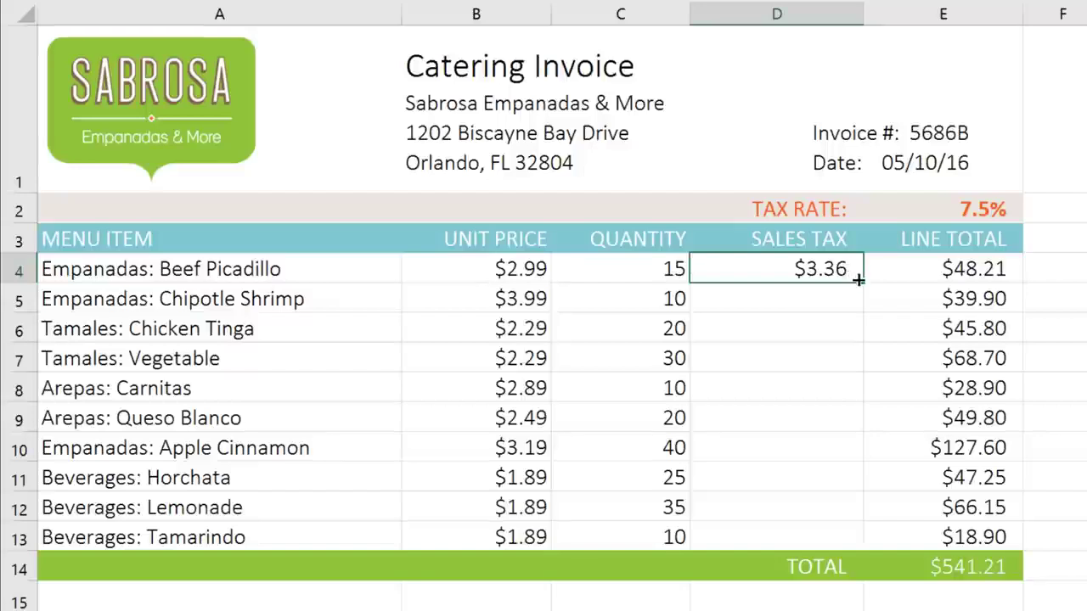
left_click_drag(857, 280, 853, 544)
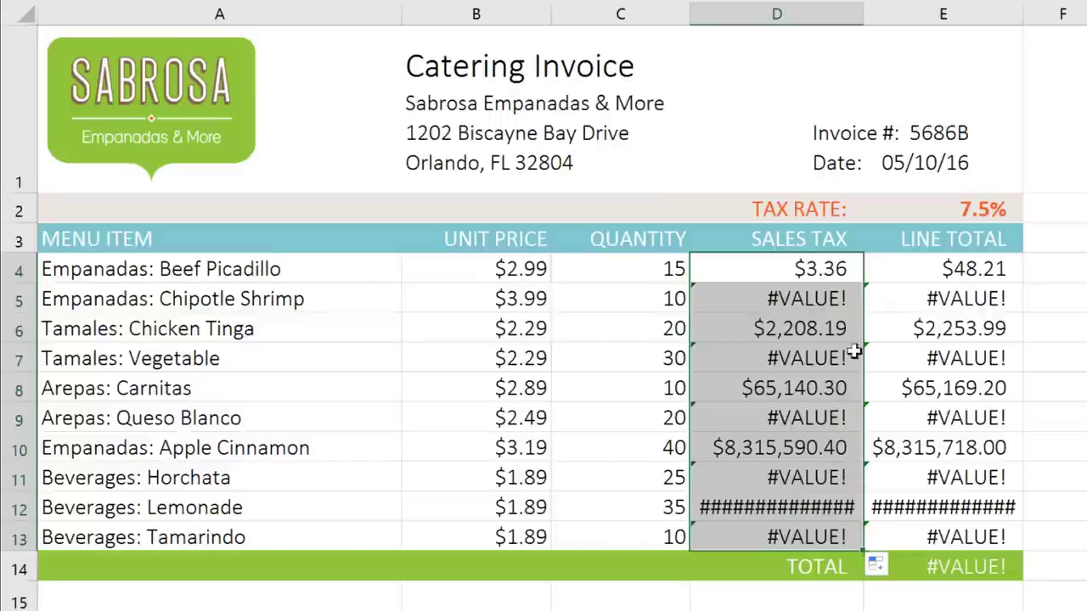
left_click(856, 271)
double_click(856, 272)
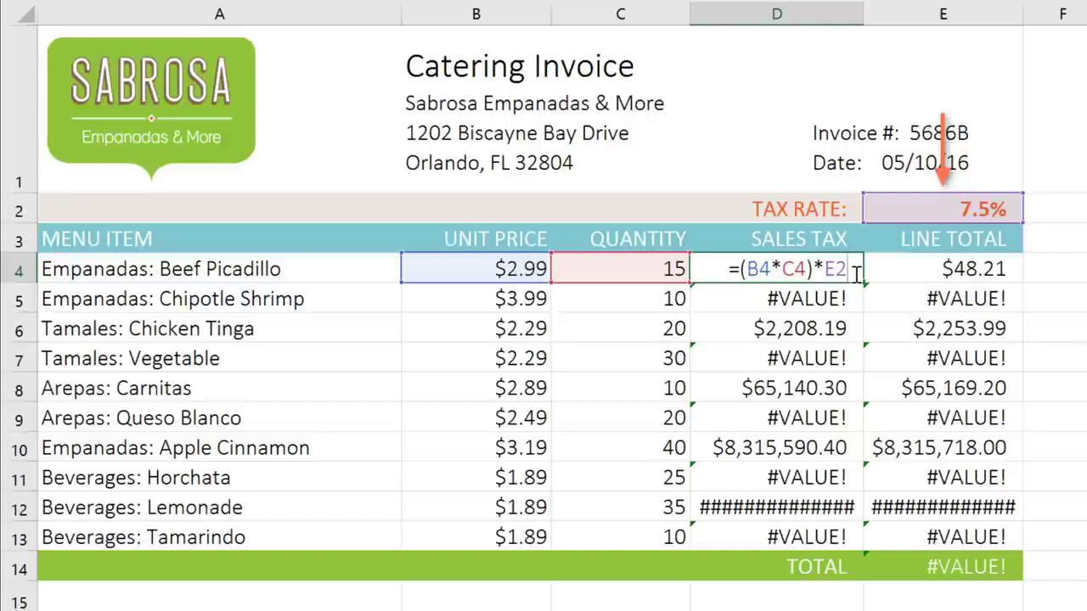
key("Return")
double_click(856, 299)
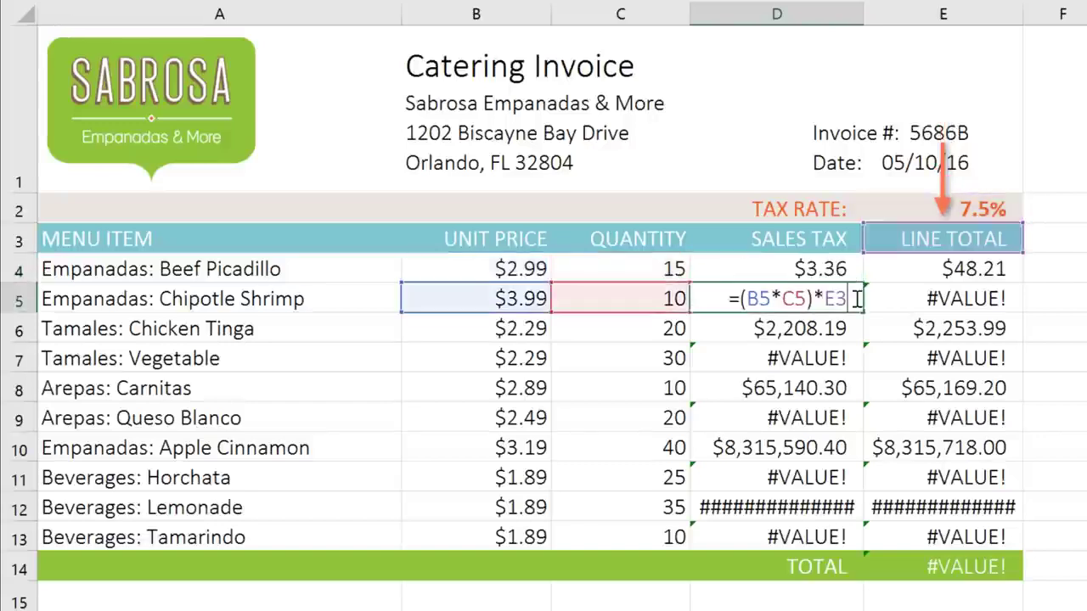
key("Return")
double_click(855, 329)
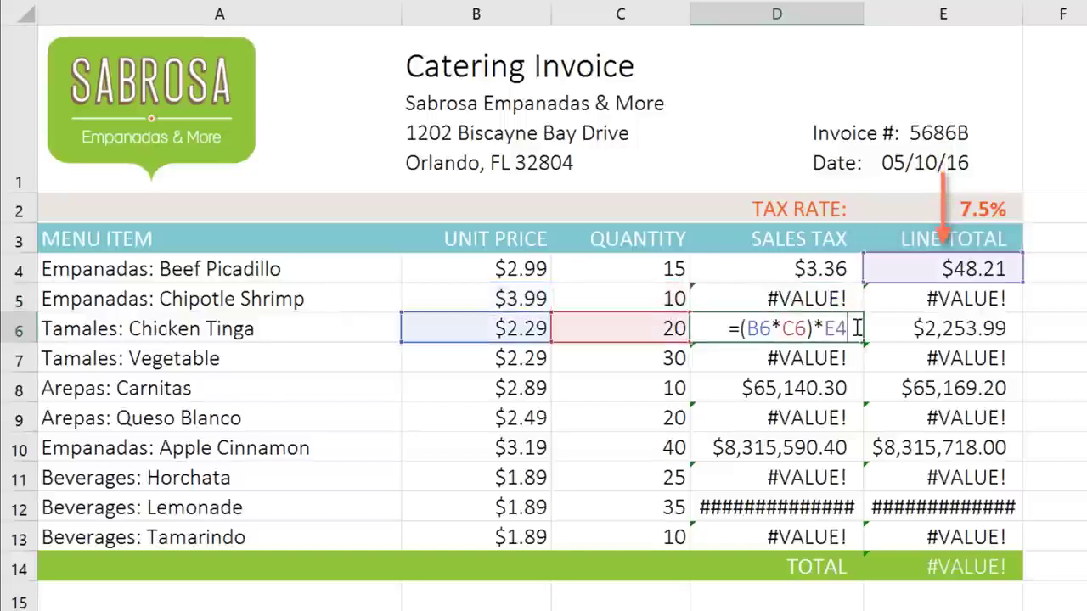
key("Return")
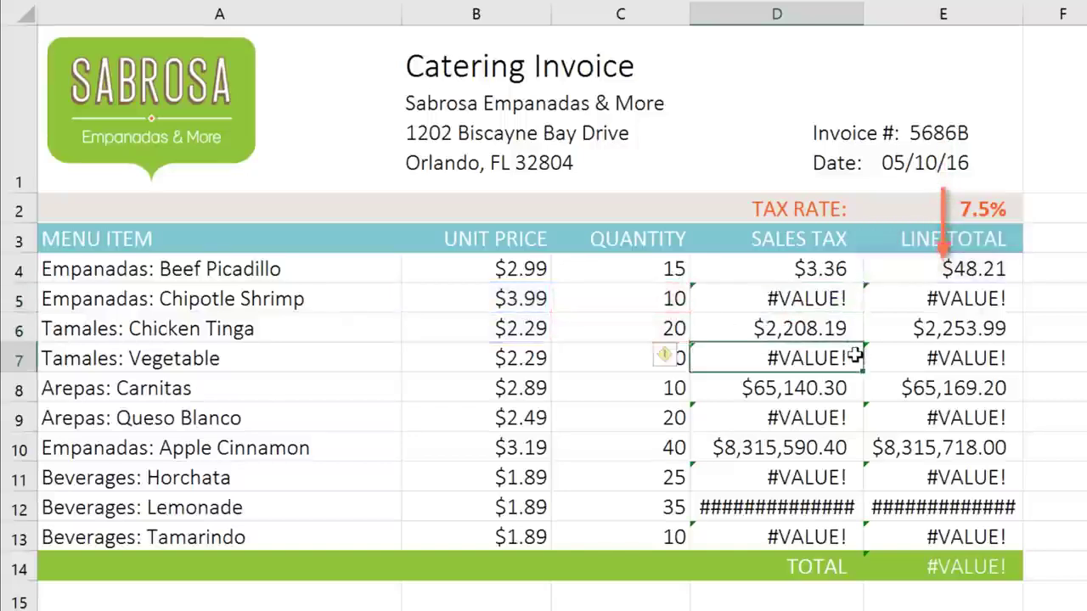
double_click(856, 358)
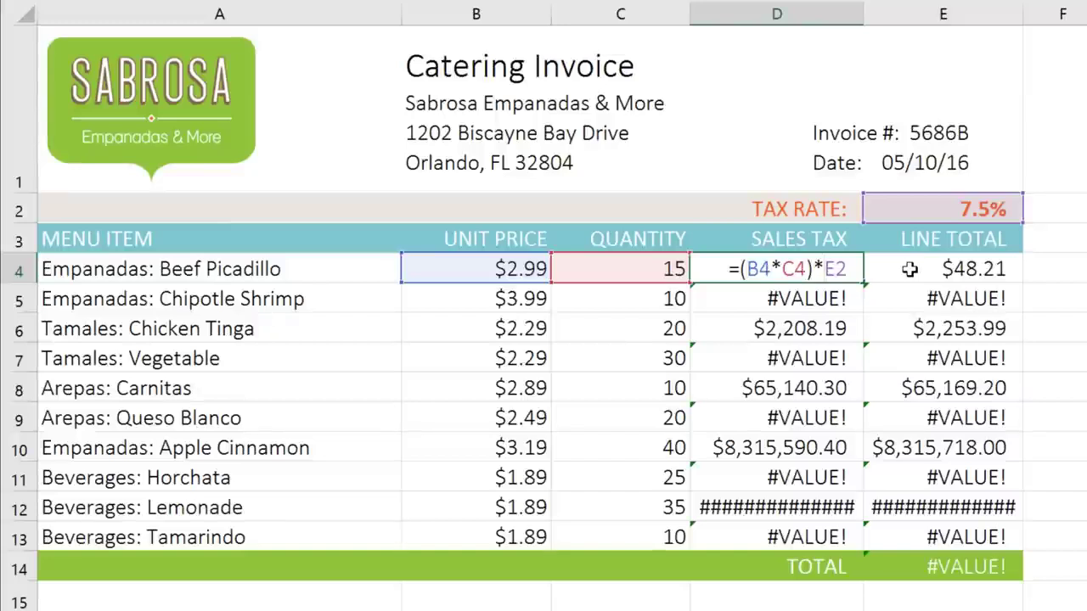
- Make D4's tax formula reference $E$2 and fill it down through D13
type("$E")
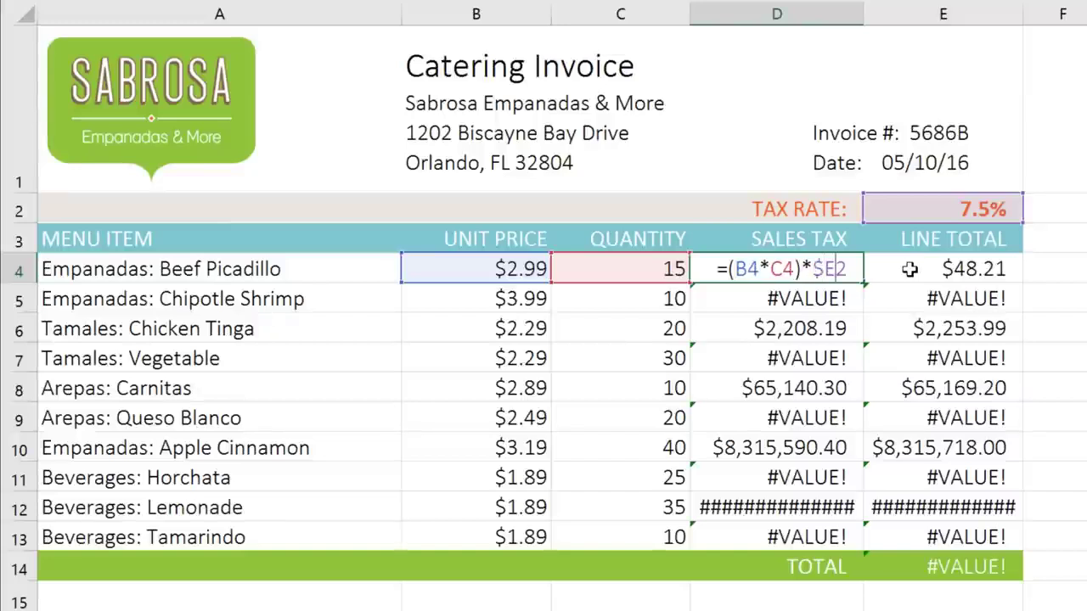
type("$")
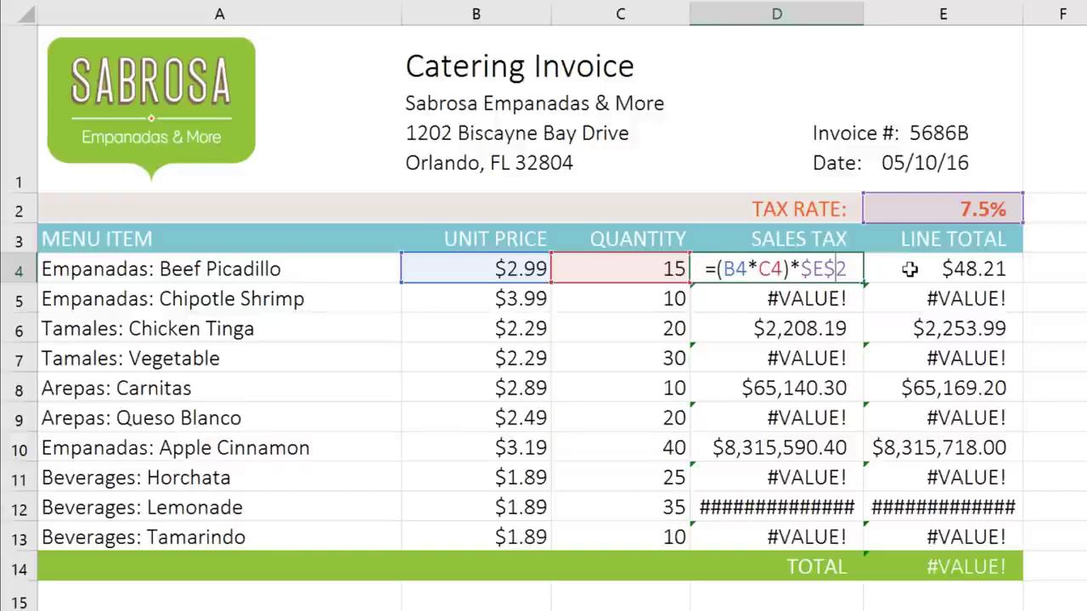
key("Return")
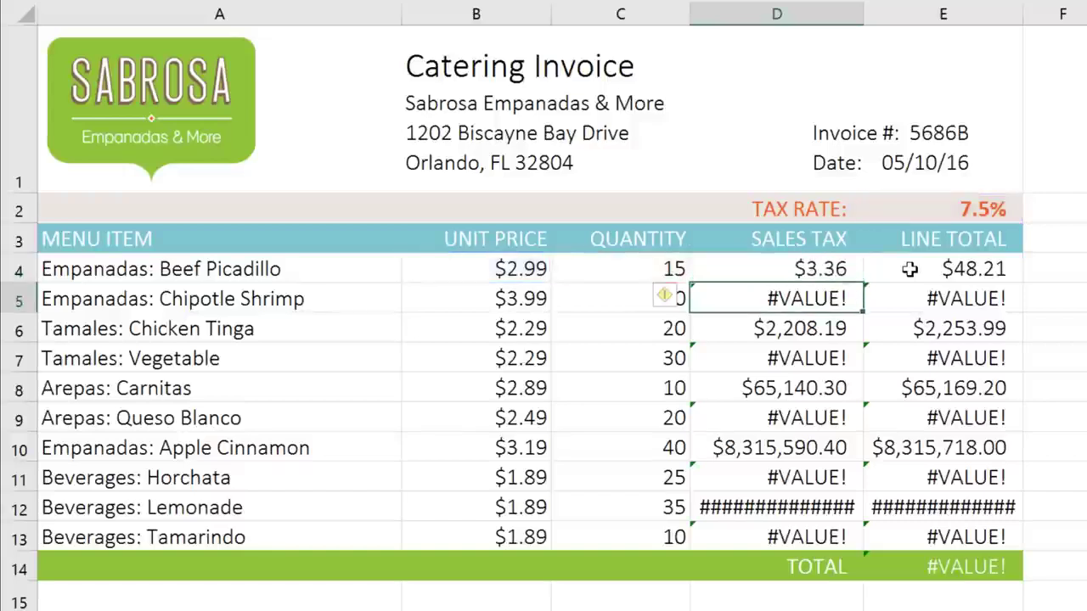
left_click(851, 272)
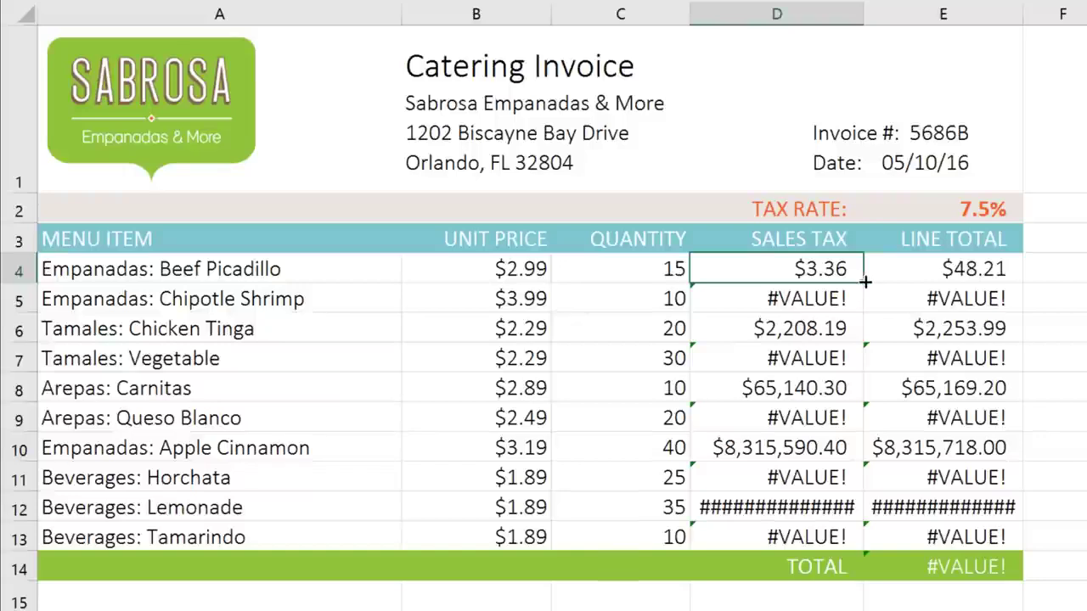
left_click_drag(864, 286, 851, 542)
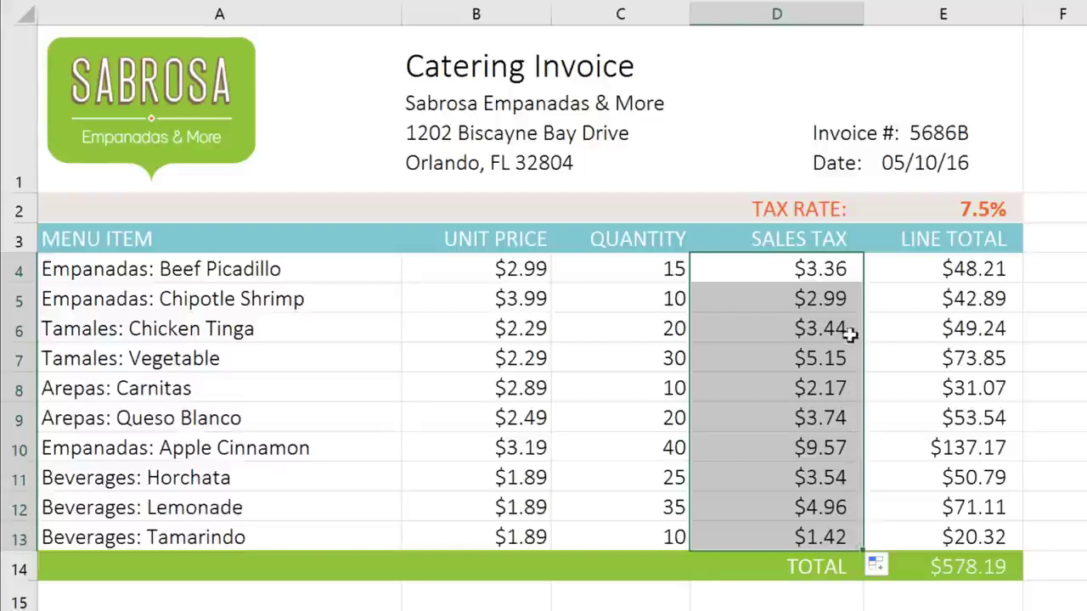
double_click(851, 301)
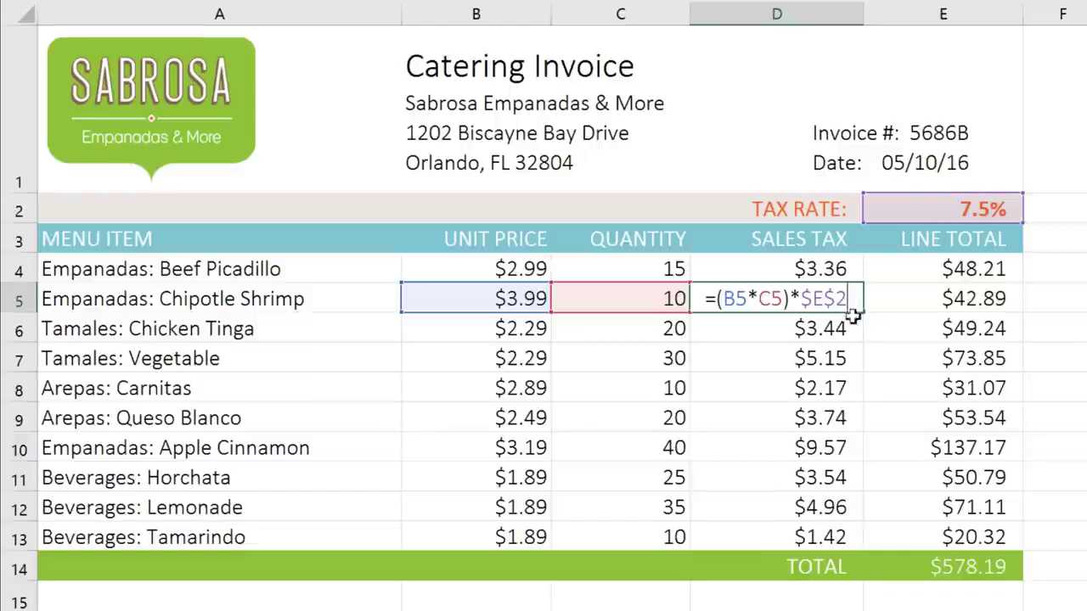
double_click(856, 329)
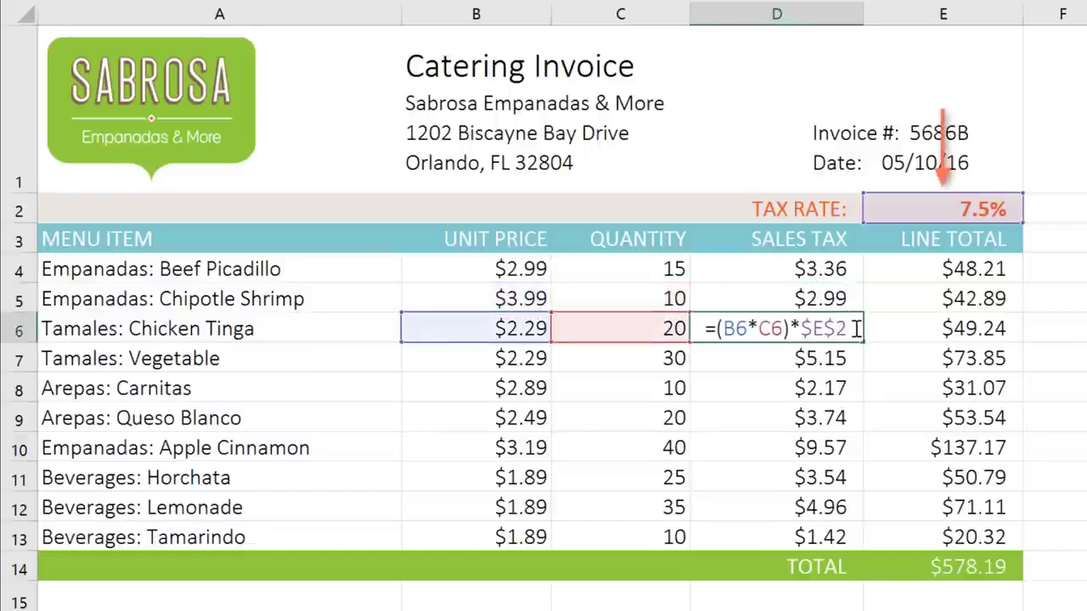
double_click(854, 356)
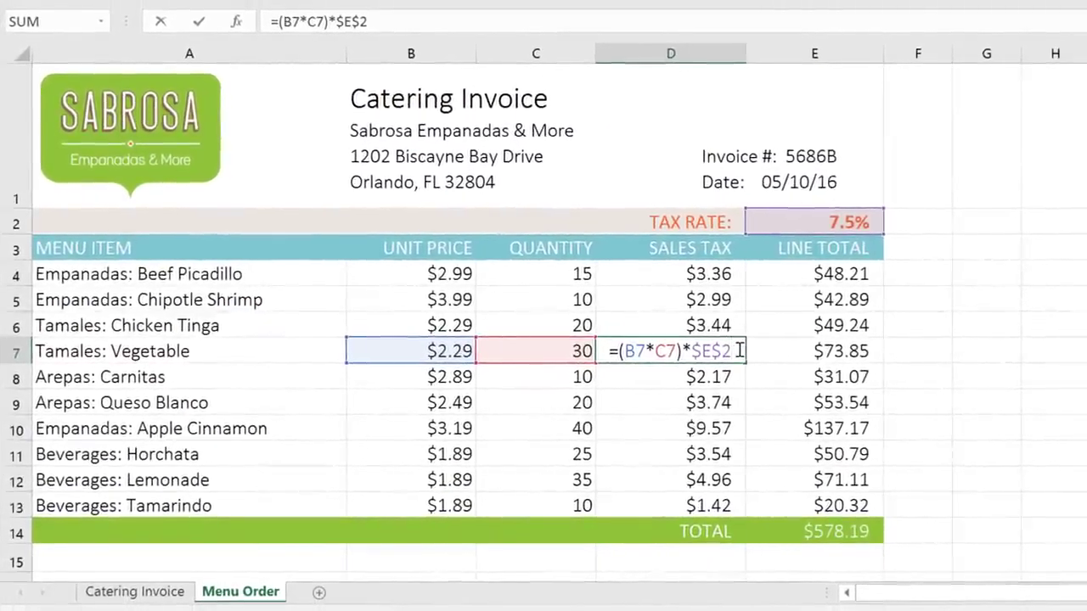
- Check E14's =SUM(E4:E13) total, then go to the Catering Invoice sheet
left_click(775, 528)
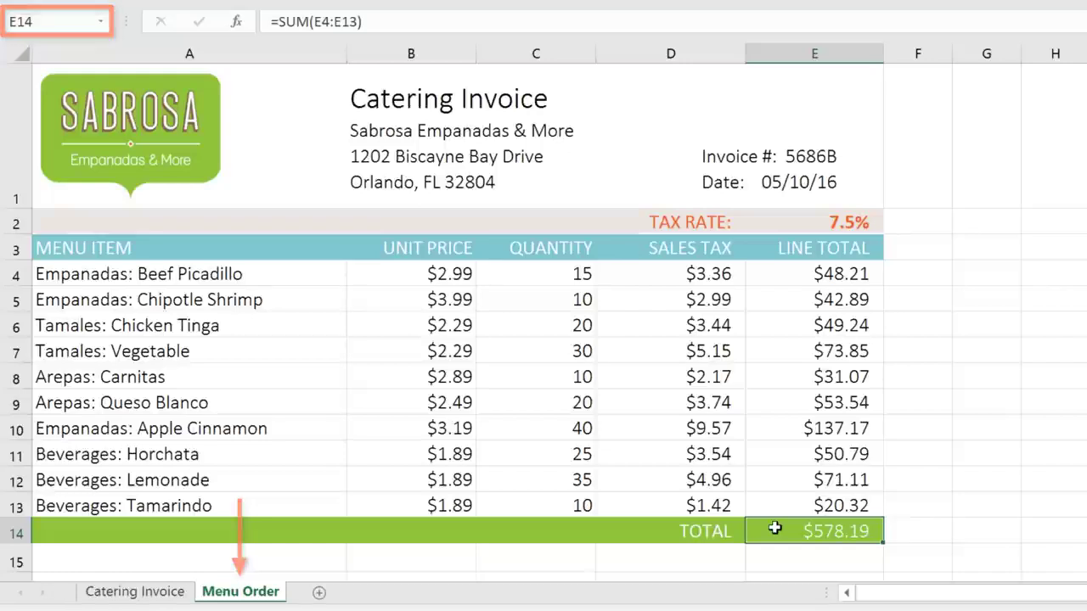
left_click(161, 595)
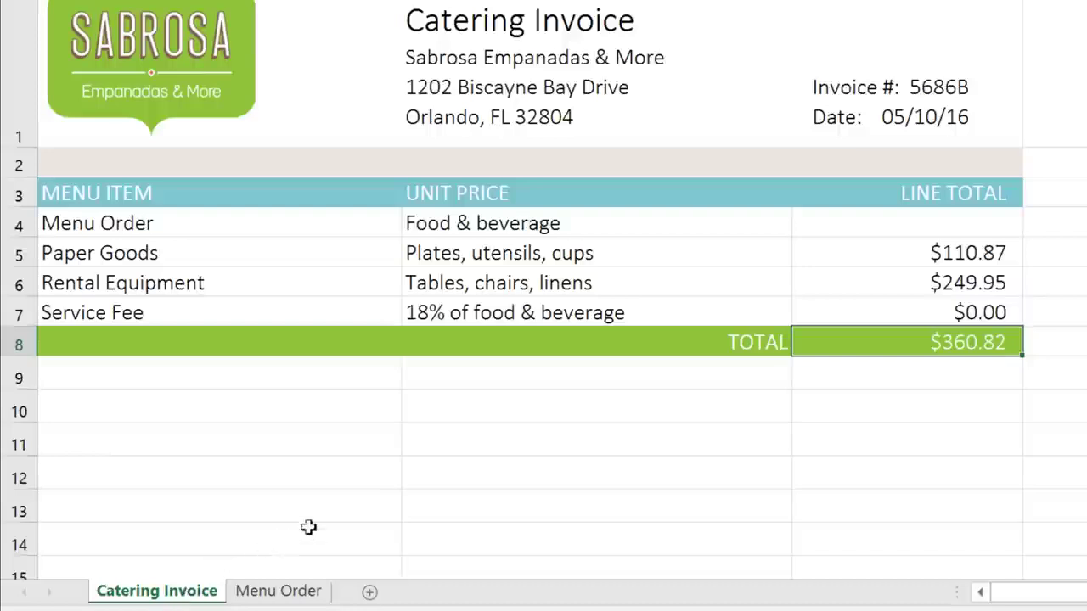
- Enter ='Menu Order'!E14 in the Menu Order line total, showing $578.19
left_click(821, 223)
type("=")
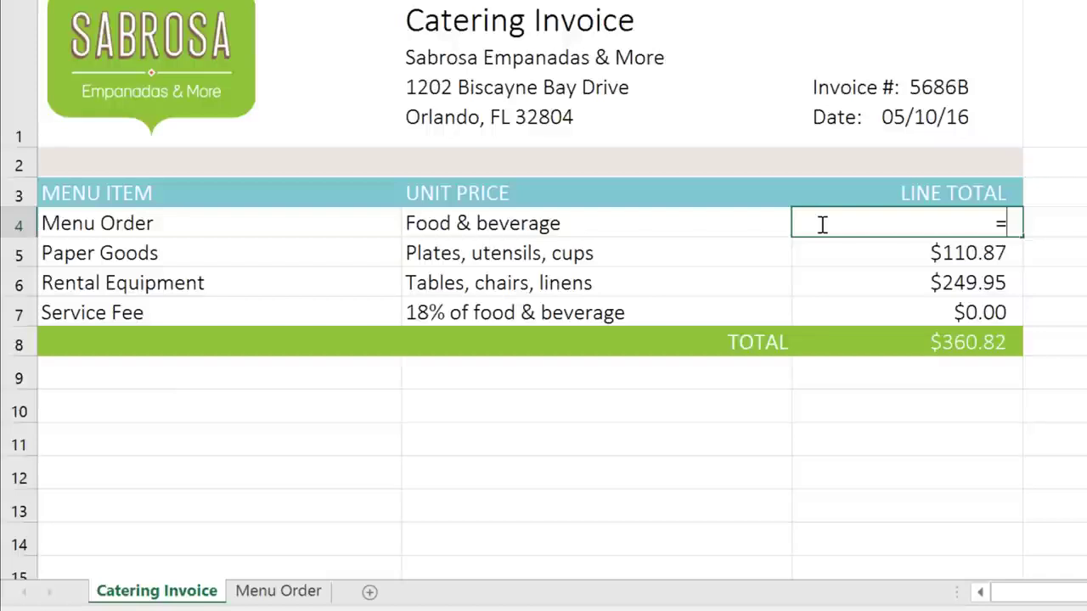
type("'Menu Order'!")
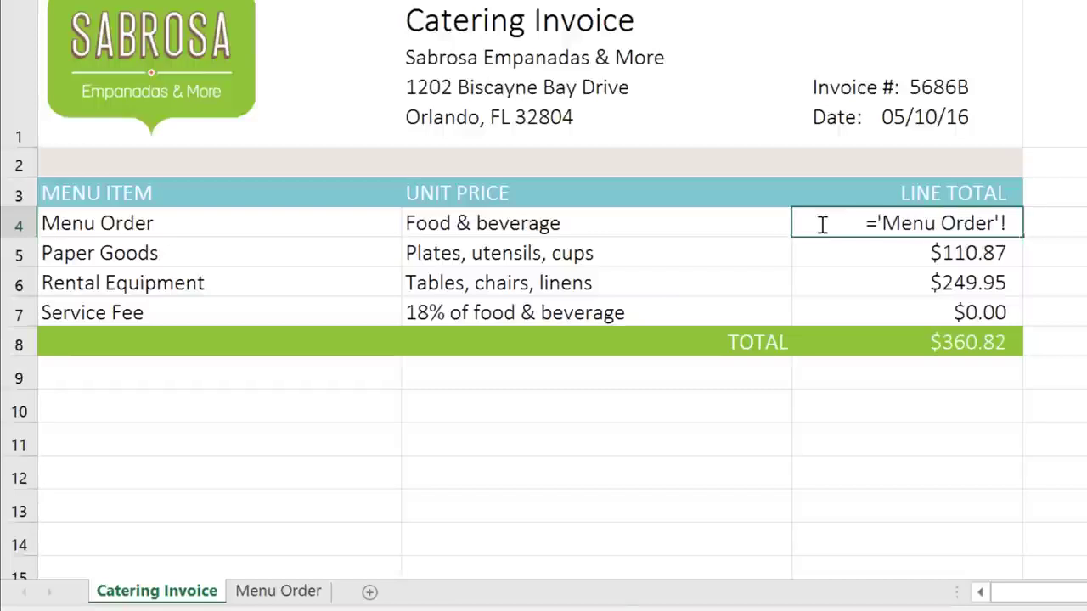
type("E14")
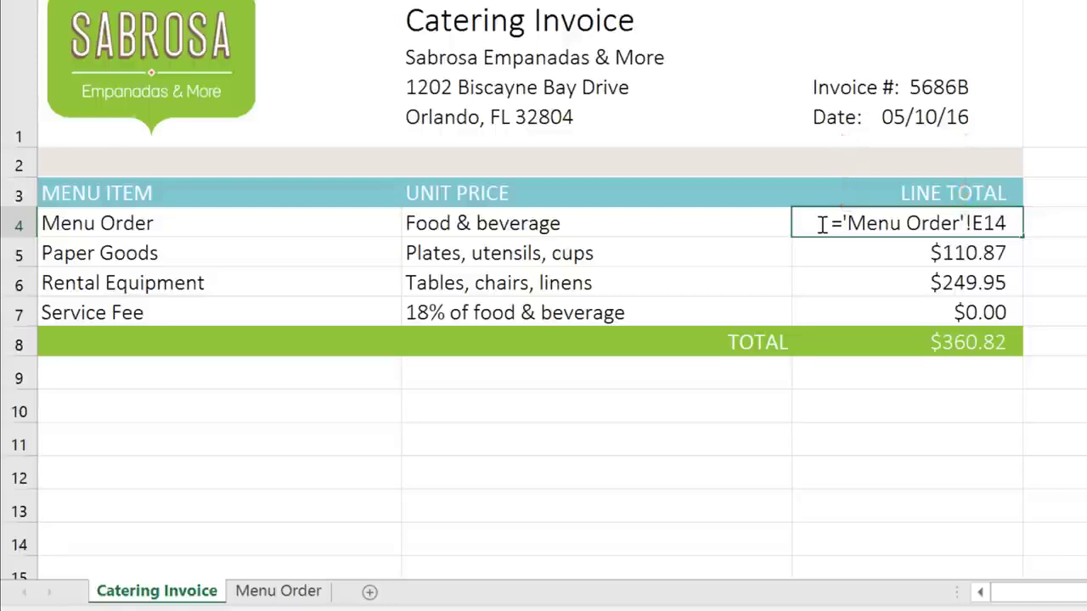
key("Return")
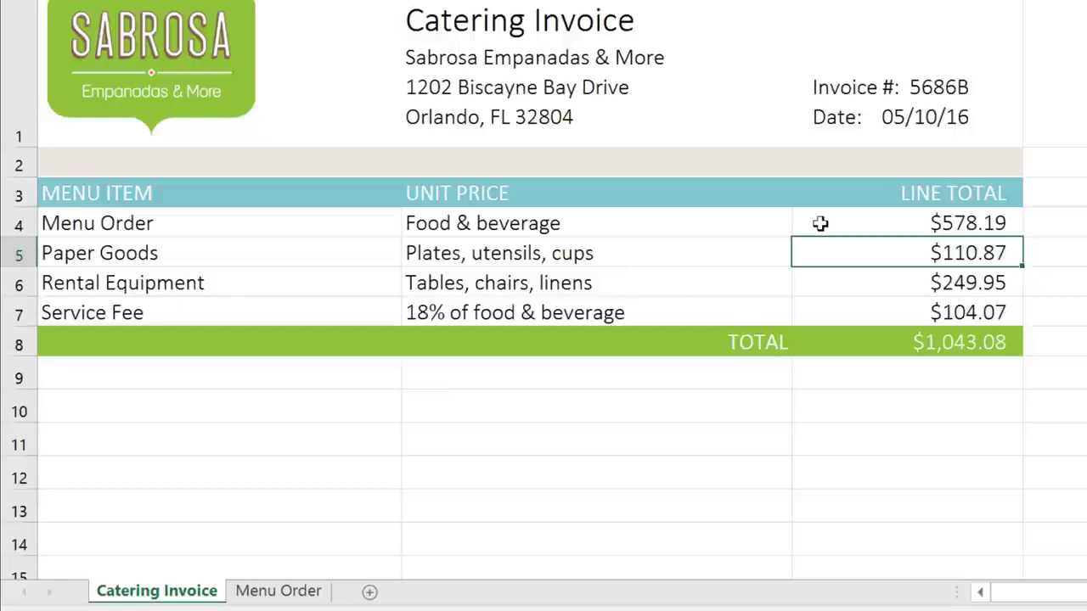